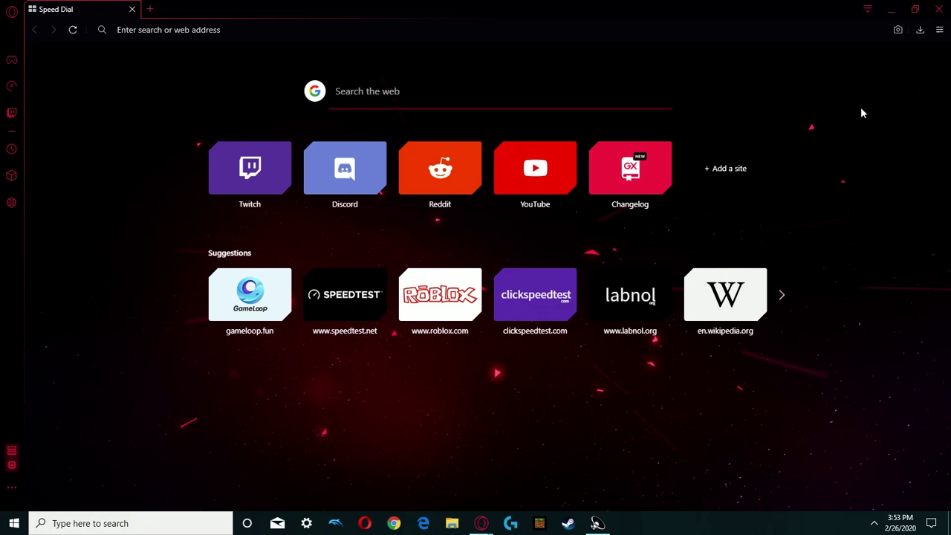
Search the web for the Dolphin emulator and open its official site, dolphin-emu.org.
{"action": "left_click", "coordinate": [785, 33]}
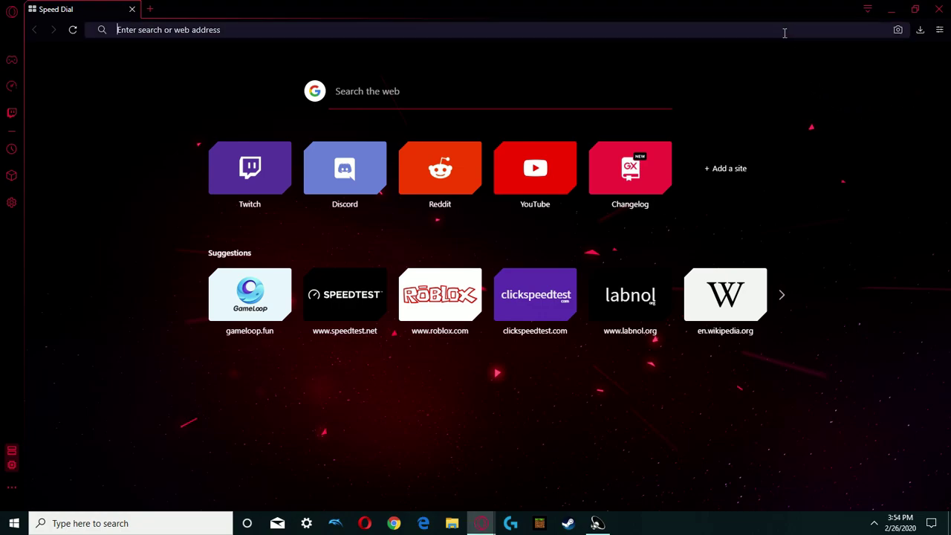
{"action": "type", "text": "dophi"}
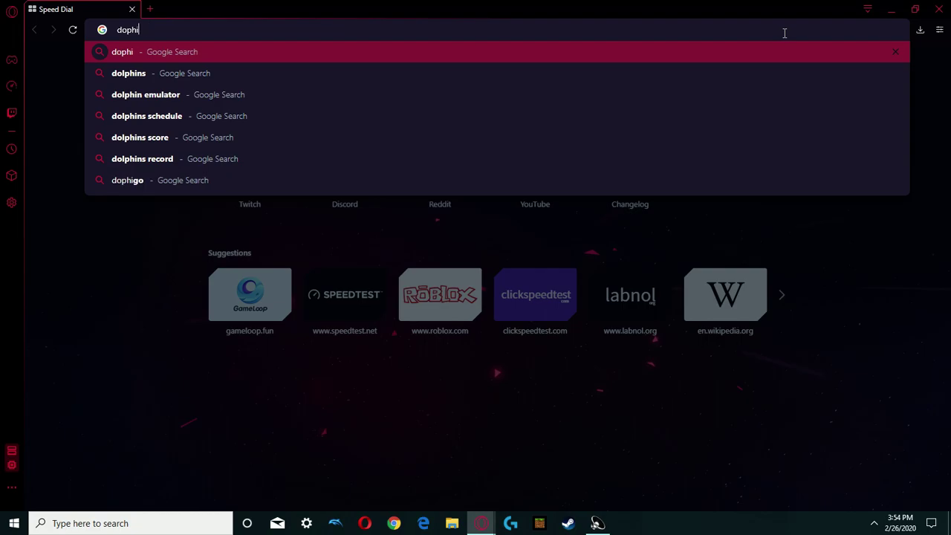
{"action": "type", "text": "n"}
{"action": "key", "text": "Return"}
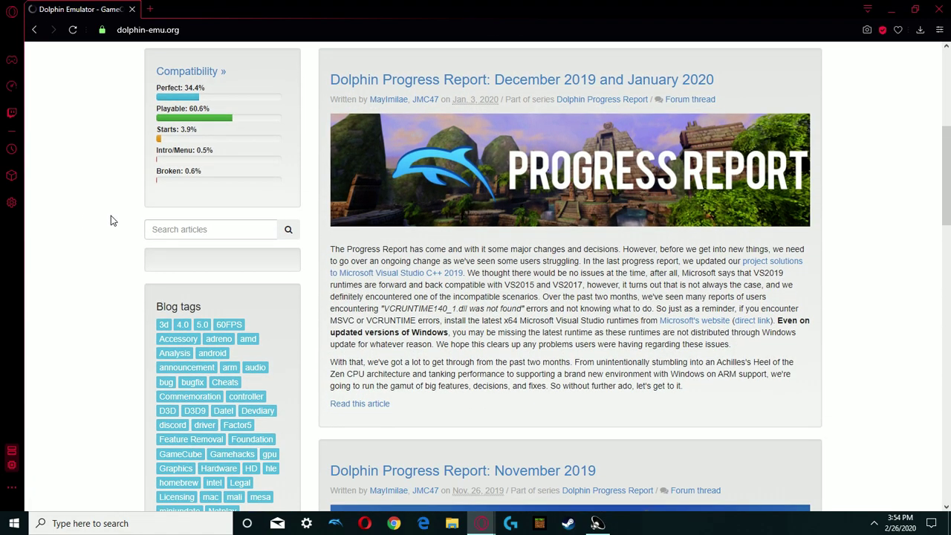
Look over the compatibility ratings, blog tags and latest progress reports on the Dolphin Emulator home page.
{"action": "scroll", "coordinate": [112, 221], "scroll_direction": "up", "scroll_amount": 2}
{"action": "scroll", "coordinate": [112, 221], "scroll_direction": "down", "scroll_amount": 2}
{"action": "scroll", "coordinate": [110, 220], "scroll_direction": "down", "scroll_amount": 10}
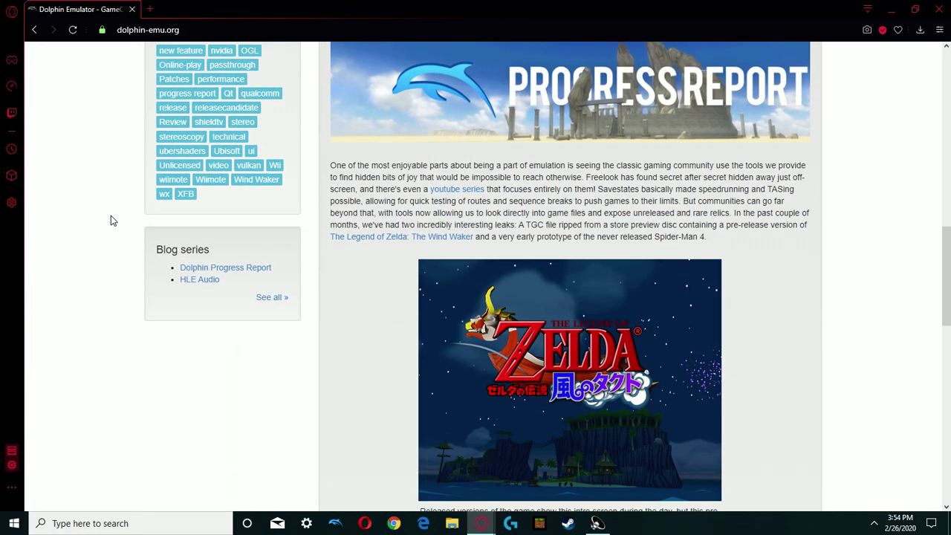
{"action": "scroll", "coordinate": [110, 221], "scroll_direction": "down", "scroll_amount": 7}
{"action": "scroll", "coordinate": [111, 220], "scroll_direction": "up", "scroll_amount": 5}
{"action": "scroll", "coordinate": [111, 221], "scroll_direction": "down", "scroll_amount": 2}
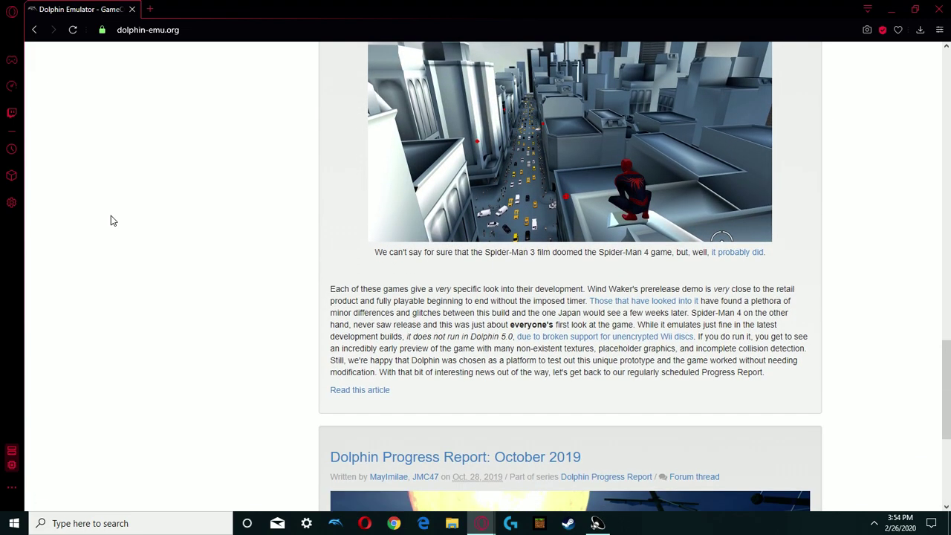
{"action": "scroll", "coordinate": [110, 221], "scroll_direction": "down", "scroll_amount": 1}
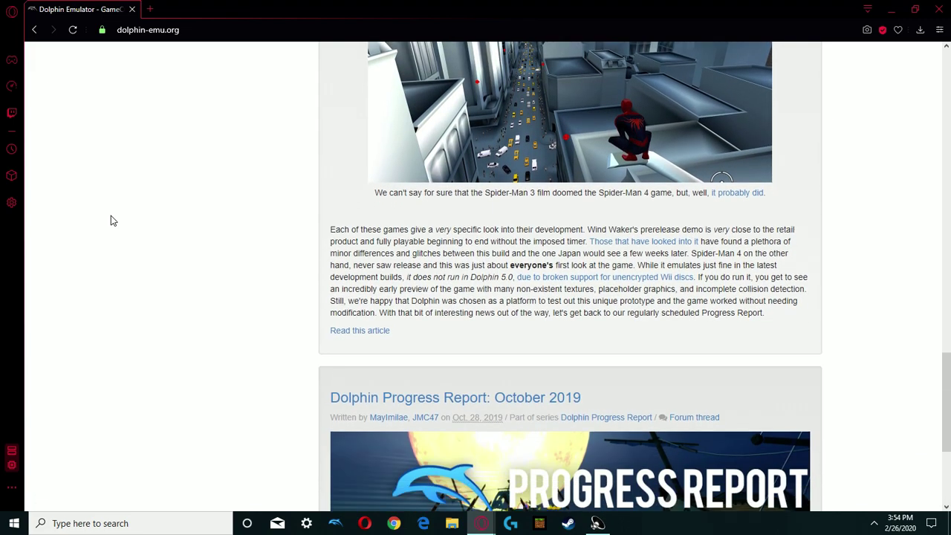
{"action": "scroll", "coordinate": [110, 220], "scroll_direction": "down", "scroll_amount": 4}
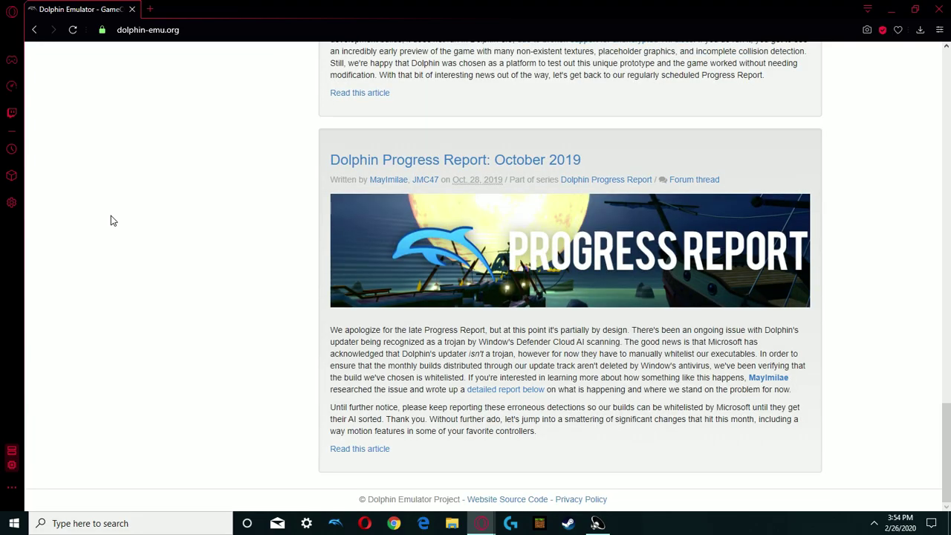
{"action": "scroll", "coordinate": [111, 221], "scroll_direction": "up", "scroll_amount": 12}
{"action": "scroll", "coordinate": [111, 221], "scroll_direction": "up", "scroll_amount": 4}
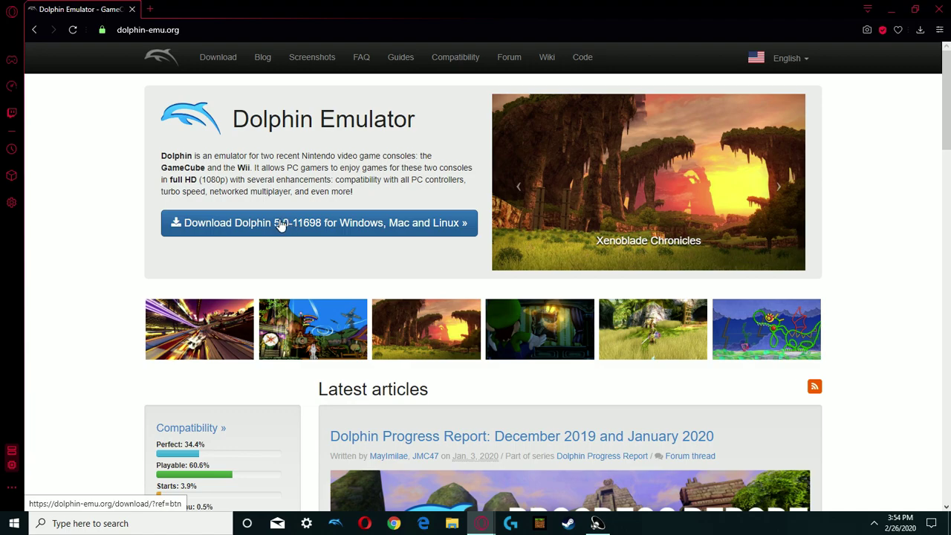
Open the Dolphin site's download page and review the development and stable versions offered.
{"action": "left_click", "coordinate": [220, 59]}
{"action": "scroll", "coordinate": [94, 167], "scroll_direction": "down", "scroll_amount": 2}
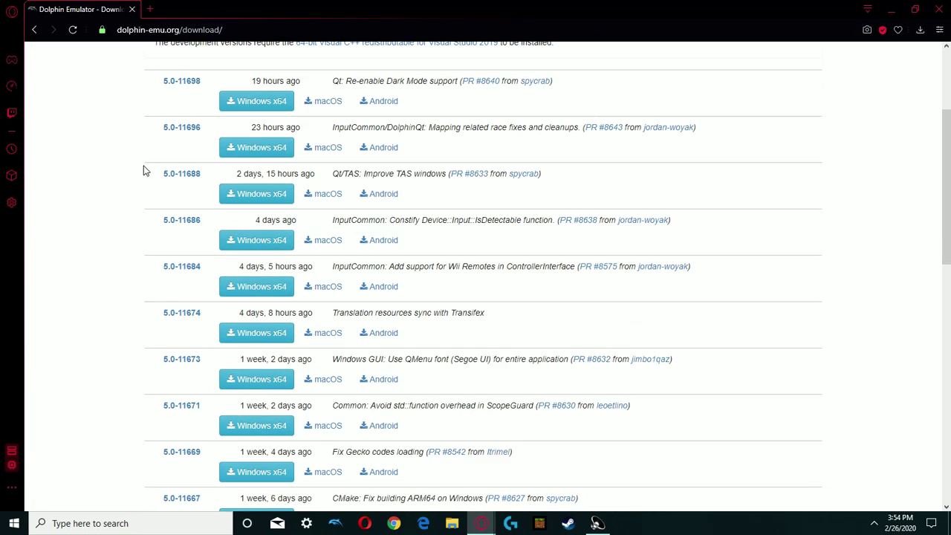
{"action": "scroll", "coordinate": [143, 165], "scroll_direction": "down", "scroll_amount": 6}
{"action": "scroll", "coordinate": [144, 168], "scroll_direction": "down", "scroll_amount": 3}
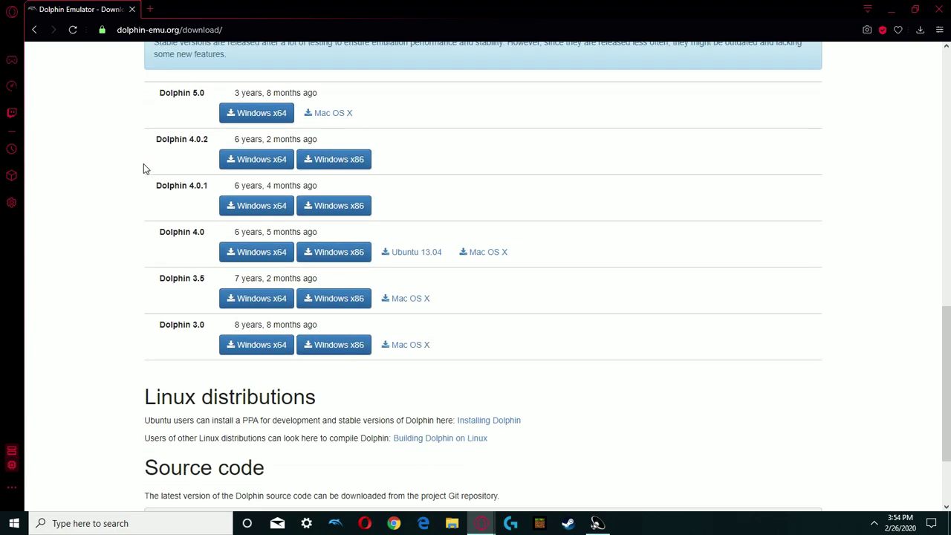
{"action": "scroll", "coordinate": [145, 168], "scroll_direction": "up", "scroll_amount": 8}
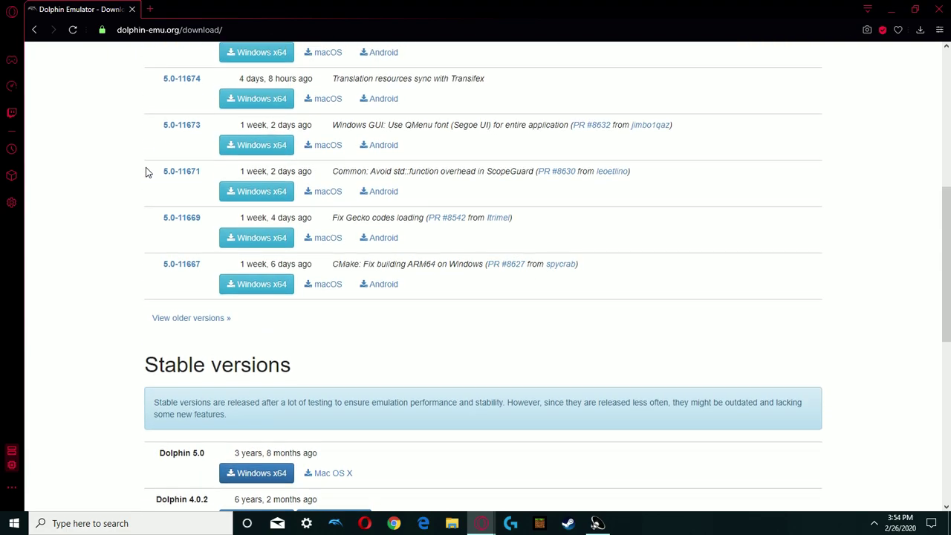
{"action": "scroll", "coordinate": [146, 171], "scroll_direction": "up", "scroll_amount": 4}
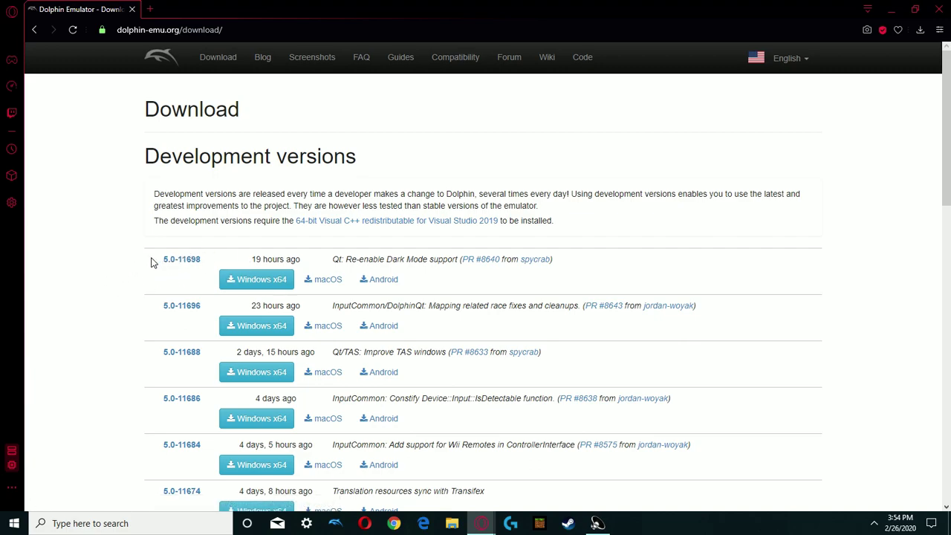
Search for "android store" in a new tab and open the Android Apps on Google Play result.
{"action": "left_click", "coordinate": [149, 9]}
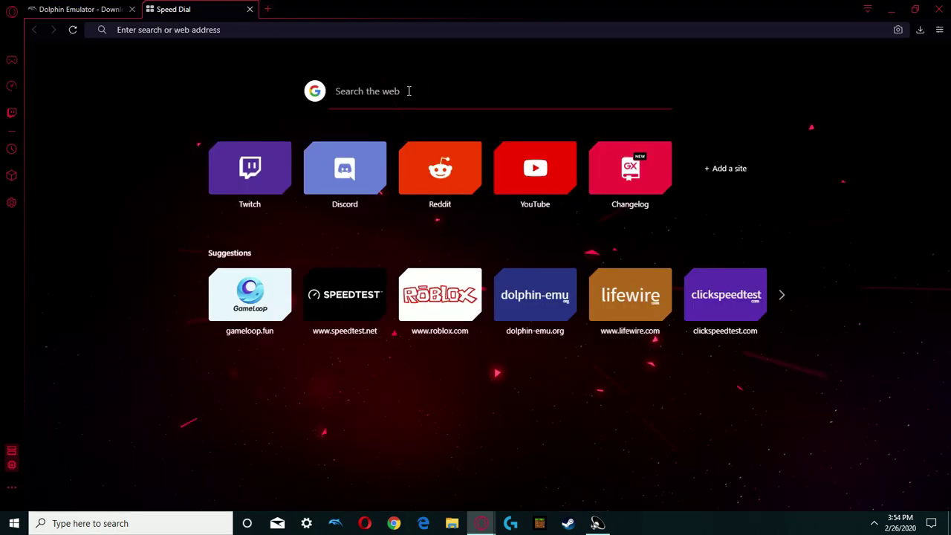
{"action": "type", "text": "android "}
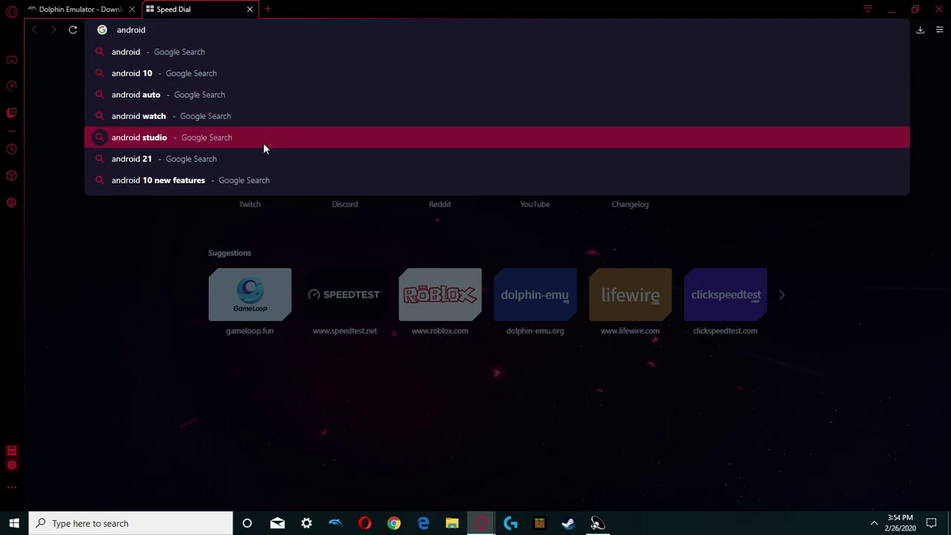
{"action": "type", "text": "sto"}
{"action": "key", "text": "Return"}
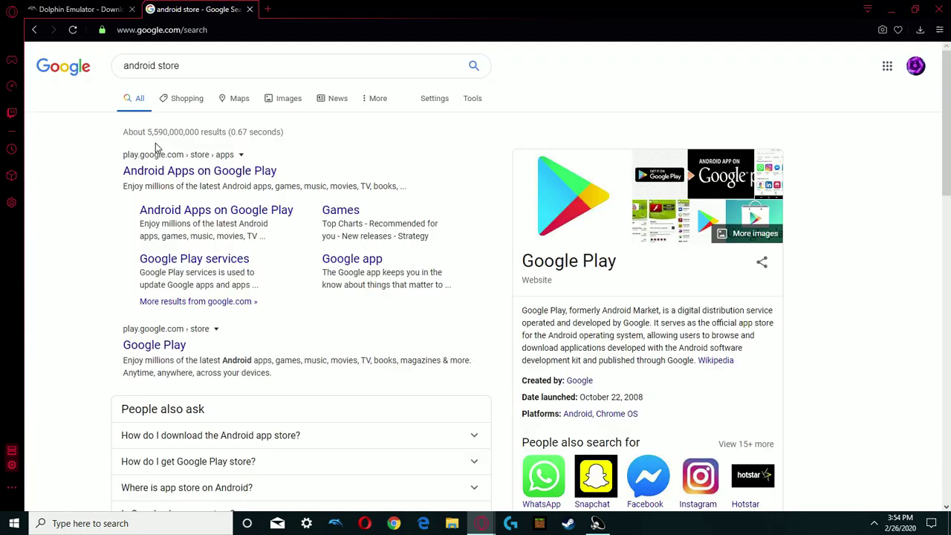
{"action": "left_click", "coordinate": [187, 170]}
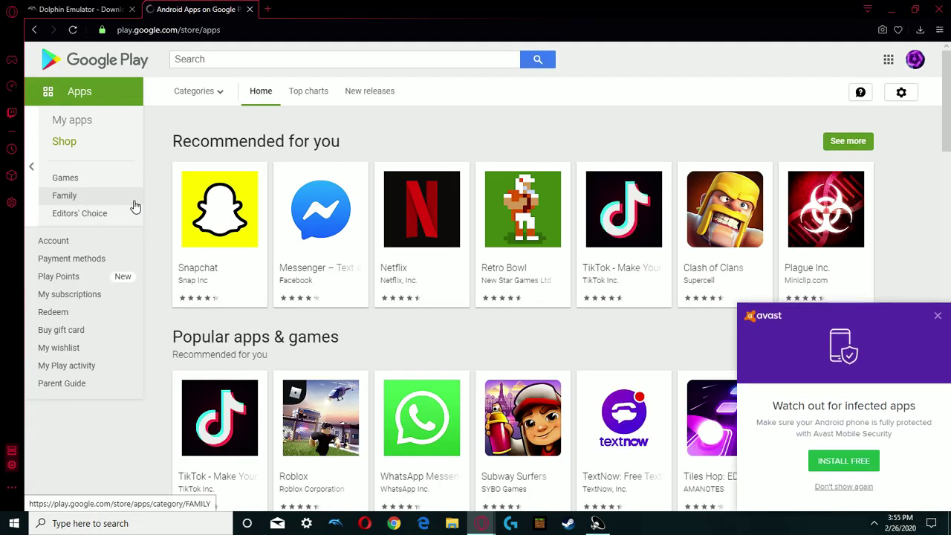
Search Google Play for "dolphin emulator", dismiss the Avast pop-up, and open the Dolphin Emulator app page.
{"action": "left_click", "coordinate": [348, 57]}
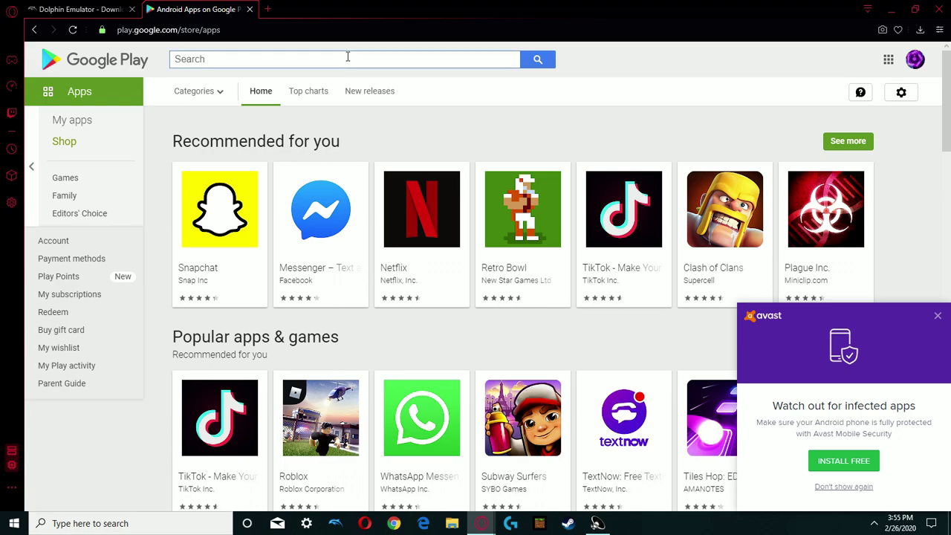
{"action": "type", "text": "dolphi"}
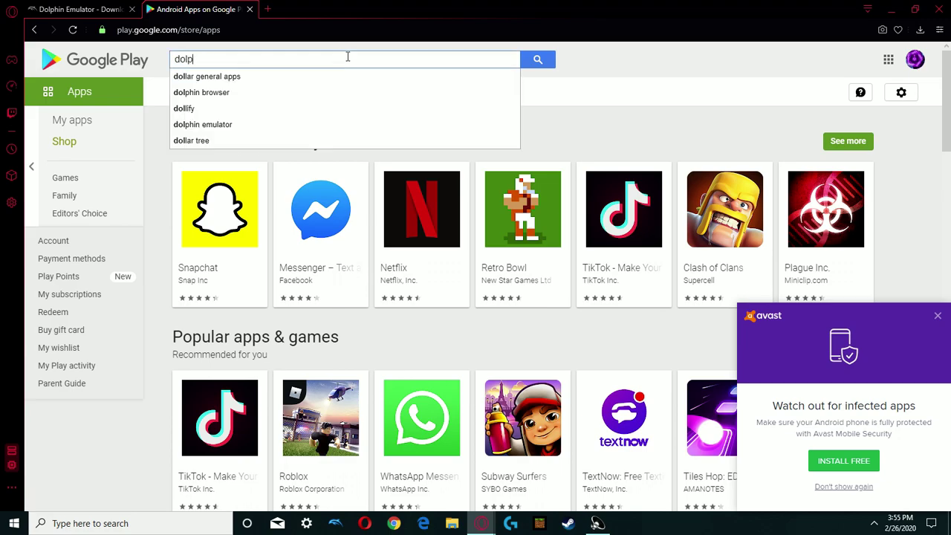
{"action": "left_click", "coordinate": [295, 92]}
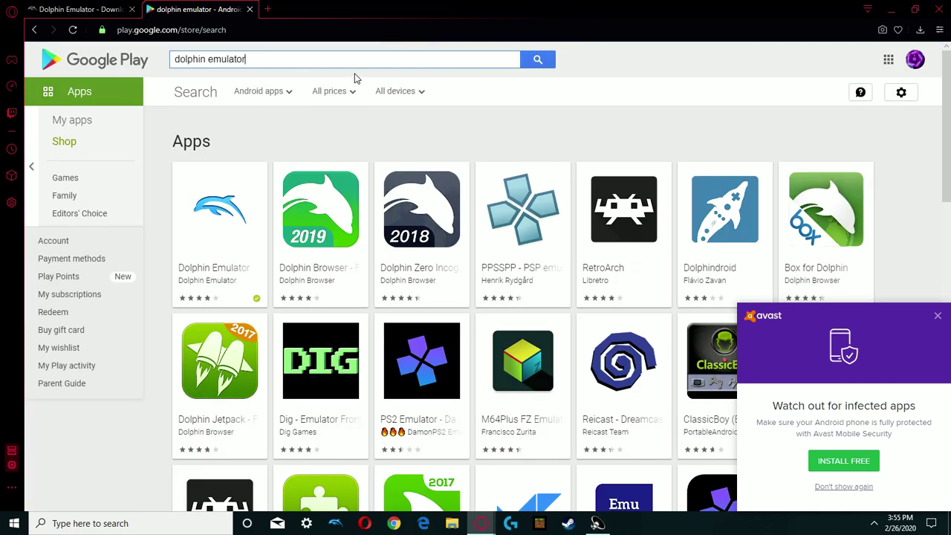
{"action": "left_click", "coordinate": [937, 316]}
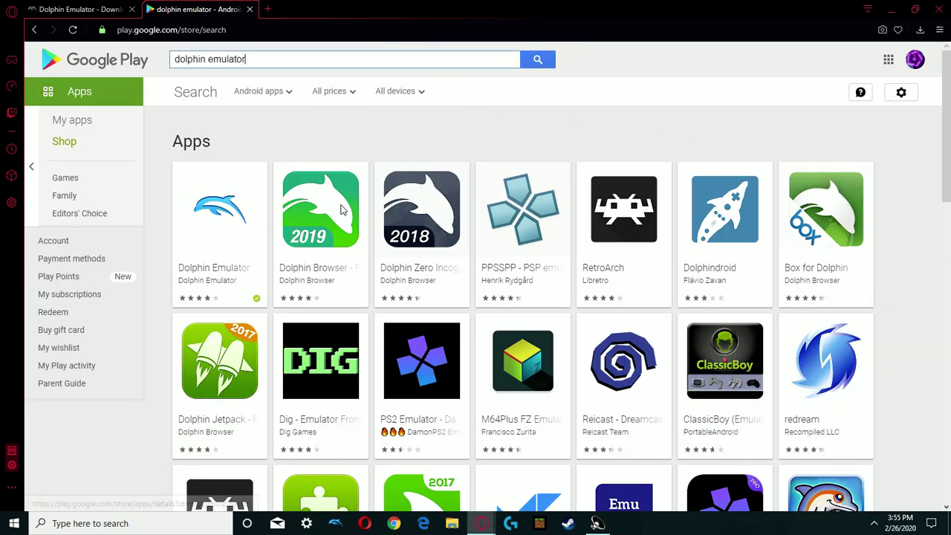
{"action": "left_click", "coordinate": [223, 213]}
Examine the Dolphin Emulator app's reviews, screenshots, install status and full expanded description.
{"action": "scroll", "coordinate": [415, 215], "scroll_direction": "down", "scroll_amount": 5}
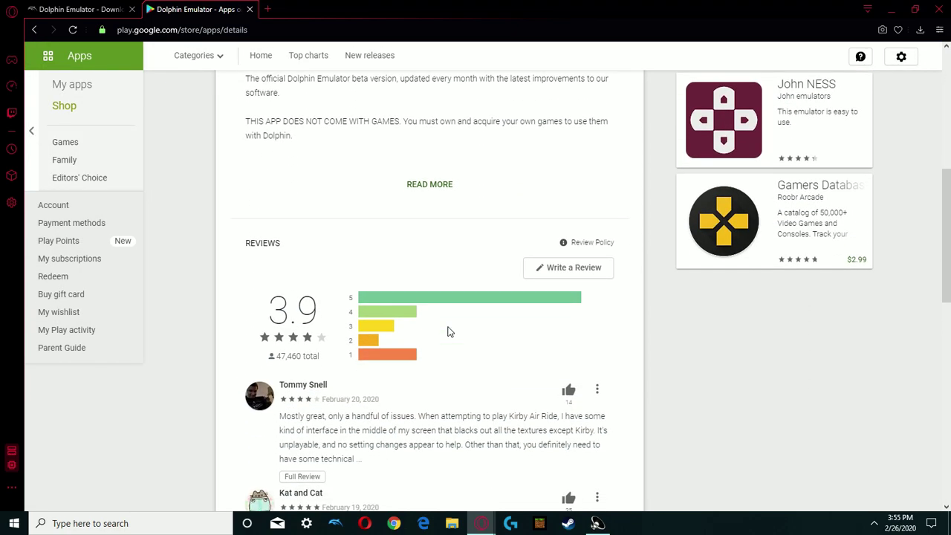
{"action": "scroll", "coordinate": [448, 332], "scroll_direction": "down", "scroll_amount": 6}
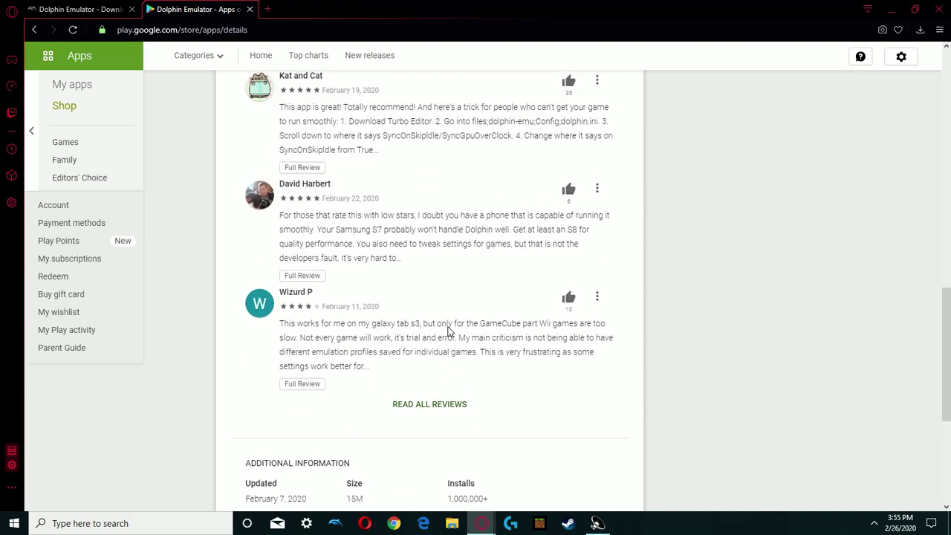
{"action": "scroll", "coordinate": [448, 331], "scroll_direction": "up", "scroll_amount": 10}
{"action": "scroll", "coordinate": [448, 331], "scroll_direction": "down", "scroll_amount": 3}
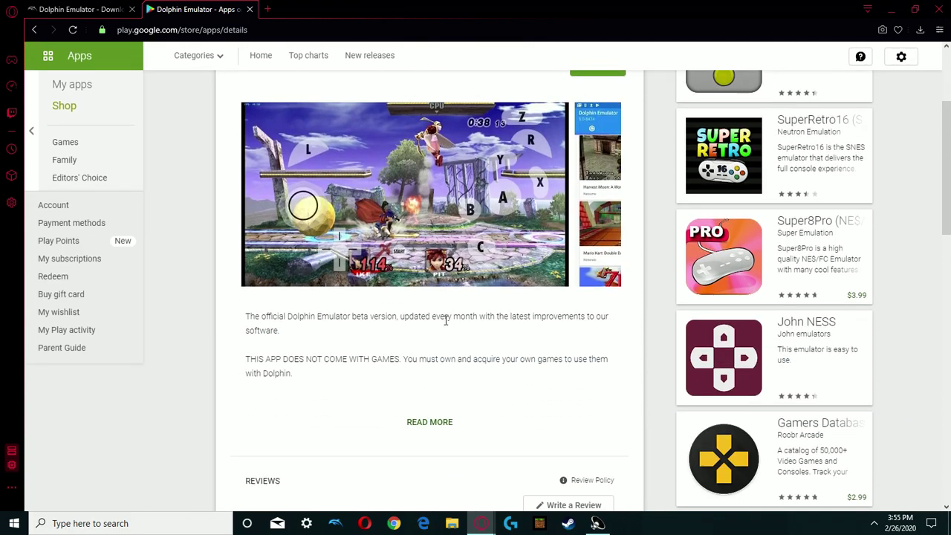
{"action": "scroll", "coordinate": [500, 221], "scroll_direction": "up", "scroll_amount": 1}
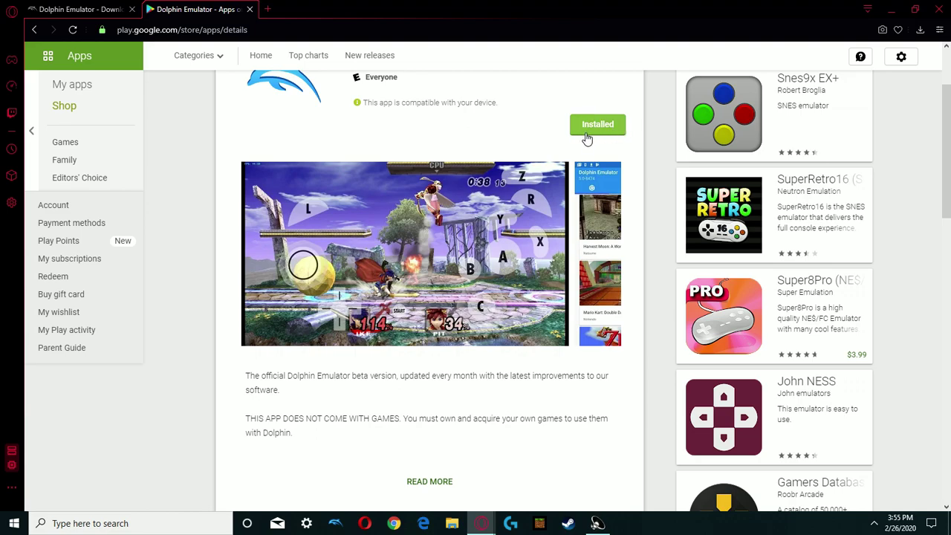
{"action": "scroll", "coordinate": [520, 368], "scroll_direction": "down", "scroll_amount": 3}
{"action": "left_click", "coordinate": [424, 364]}
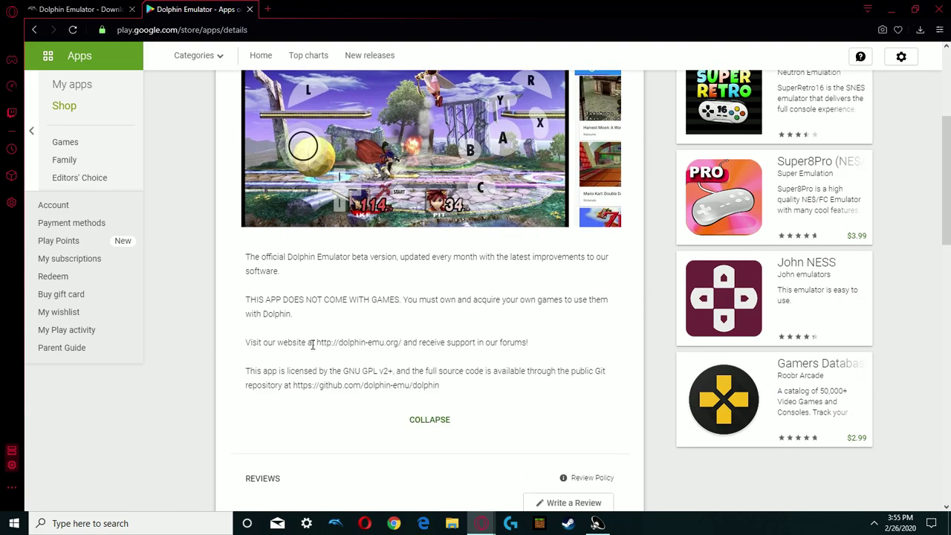
{"action": "scroll", "coordinate": [311, 344], "scroll_direction": "up", "scroll_amount": 5}
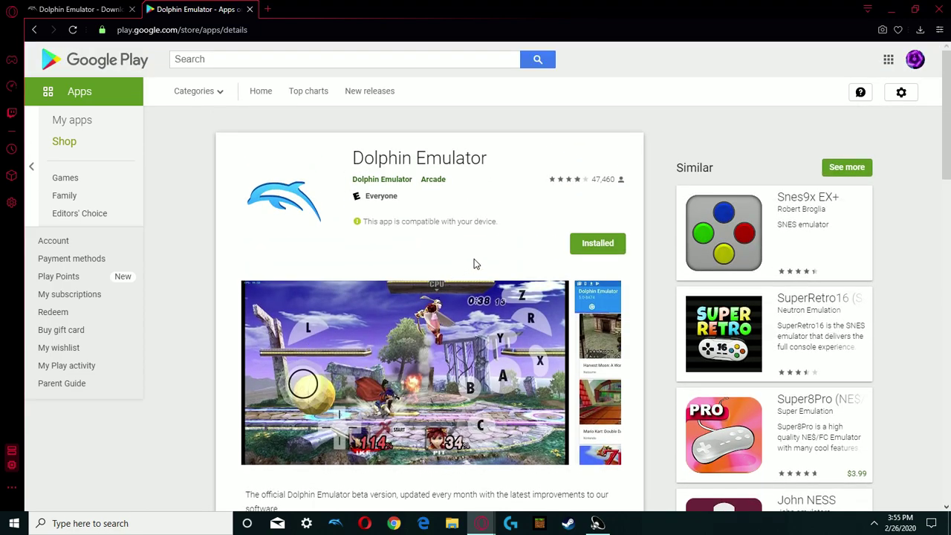
{"action": "scroll", "coordinate": [441, 233], "scroll_direction": "down", "scroll_amount": 2}
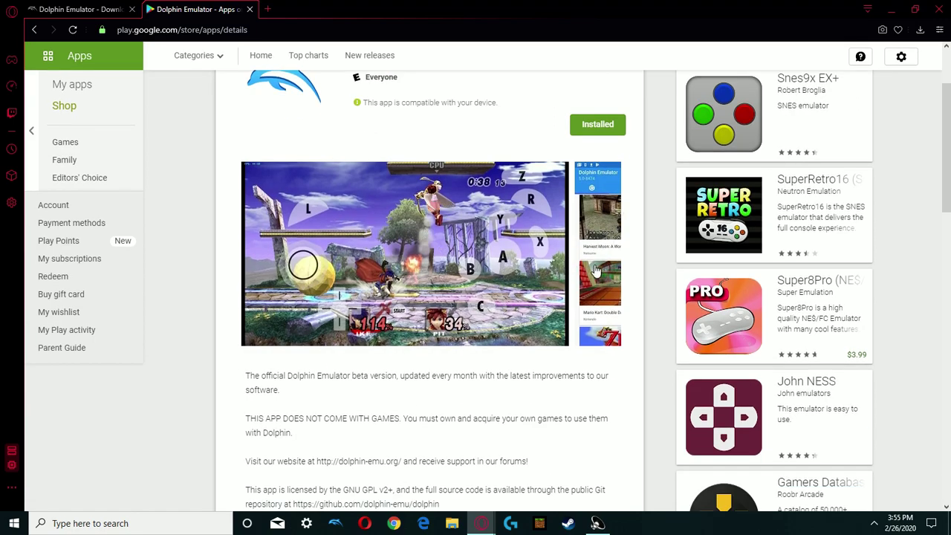
{"action": "scroll", "coordinate": [454, 305], "scroll_direction": "up", "scroll_amount": 2}
{"action": "scroll", "coordinate": [454, 305], "scroll_direction": "down", "scroll_amount": 2}
Open vimm.net/vault/GameCube in a new tab and continue past the Java website certificate dialog.
{"action": "left_click", "coordinate": [269, 9]}
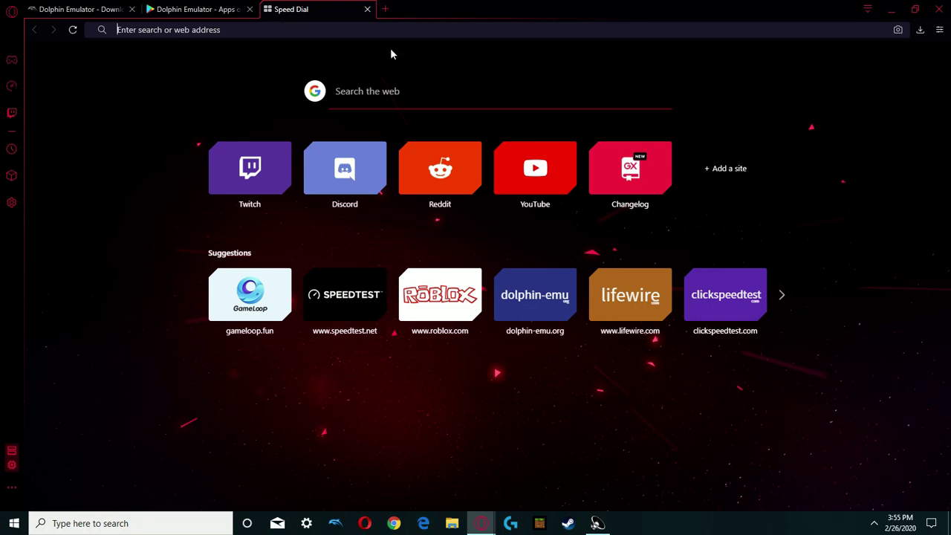
{"action": "type", "text": "vimm.net/vault/GameCube"}
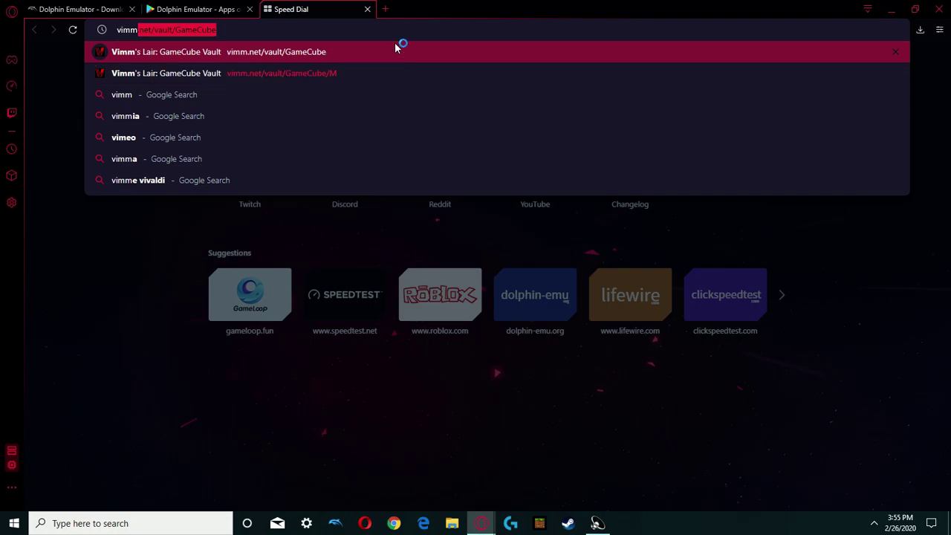
{"action": "left_click", "coordinate": [394, 46]}
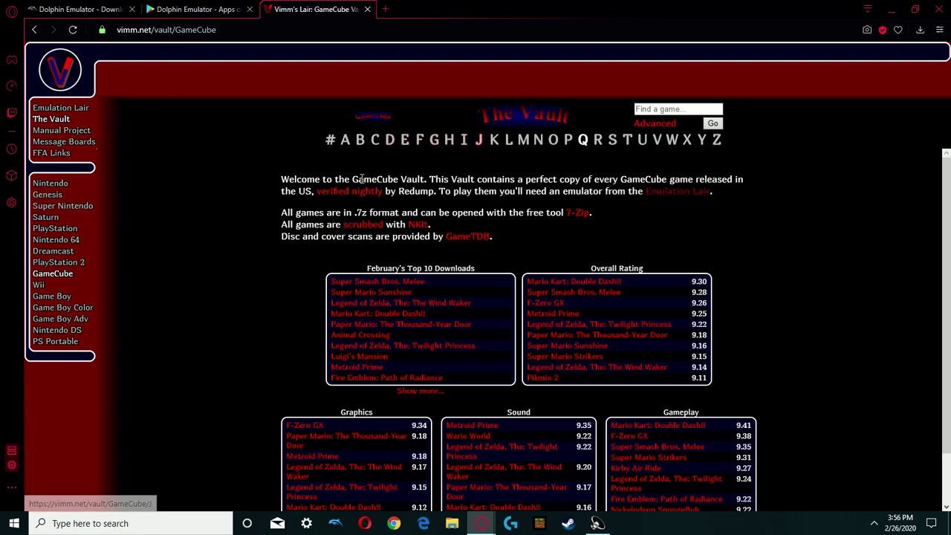
{"action": "scroll", "coordinate": [257, 194], "scroll_direction": "down", "scroll_amount": 1}
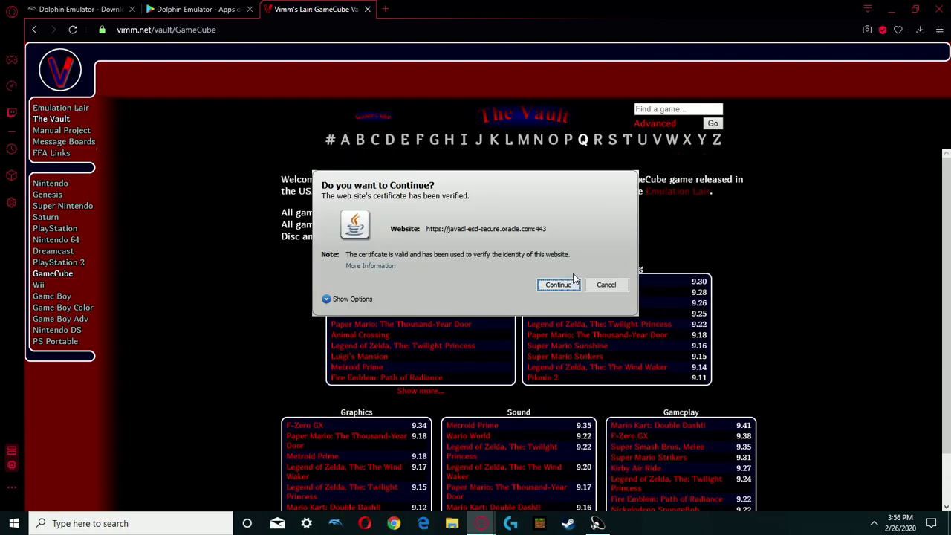
{"action": "left_click", "coordinate": [556, 283]}
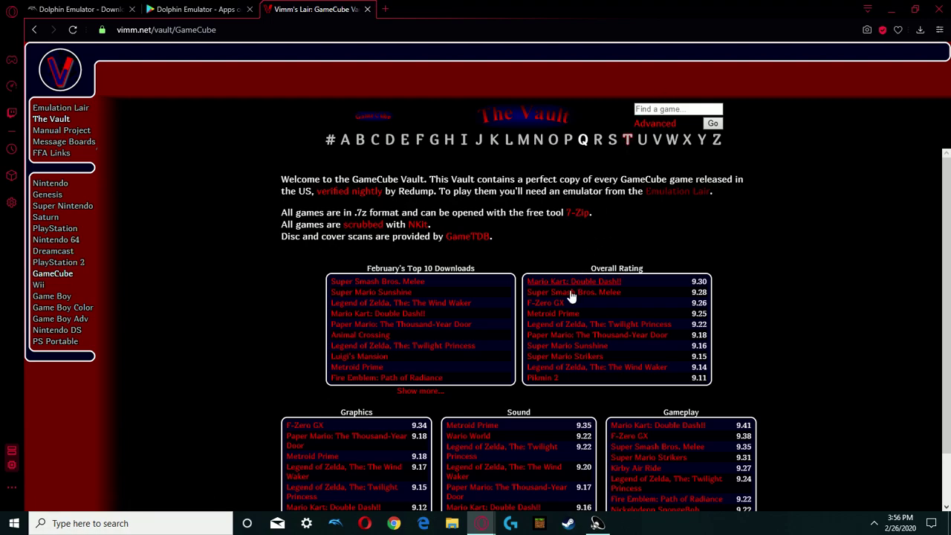
Browse the Nintendo and Nintendo 64 vaults and open the Mario Kart 64 game page.
{"action": "left_click", "coordinate": [46, 185]}
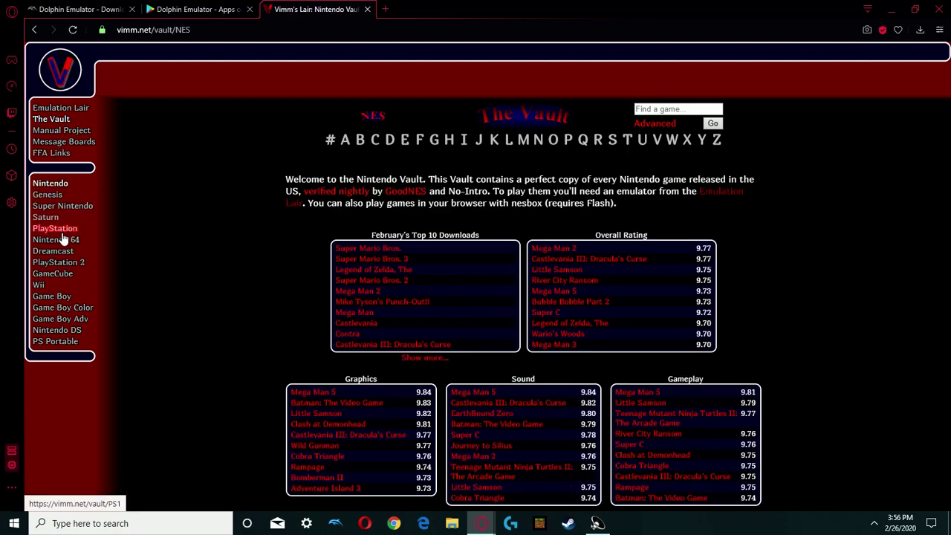
{"action": "left_click", "coordinate": [56, 240]}
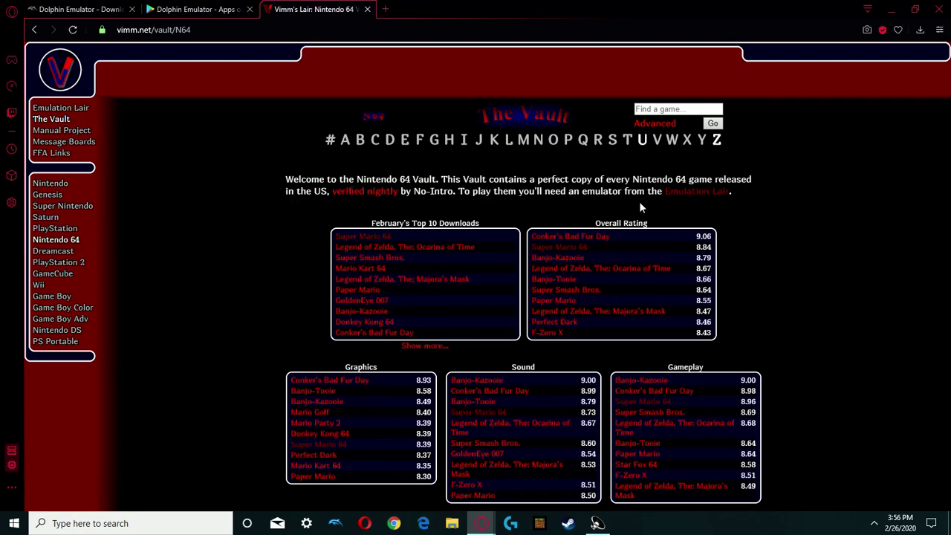
{"action": "left_click", "coordinate": [362, 269]}
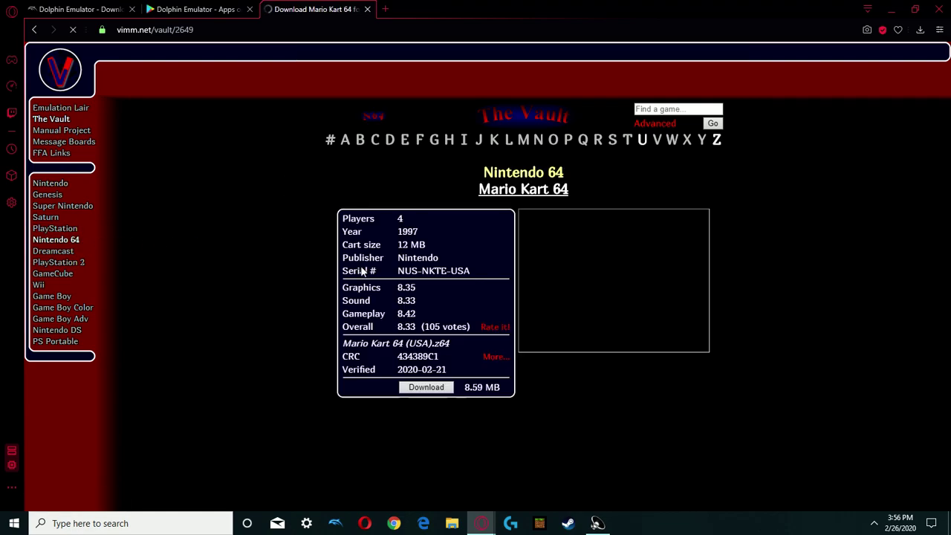
Download the Mario Kart 64 archive and show the zip file in the Downloads folder.
{"action": "left_click", "coordinate": [430, 387]}
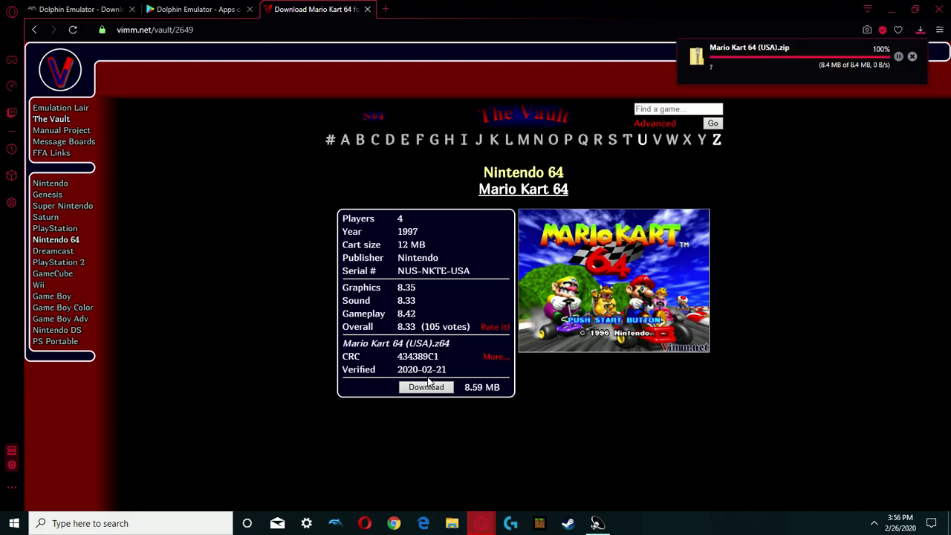
{"action": "left_click", "coordinate": [761, 64]}
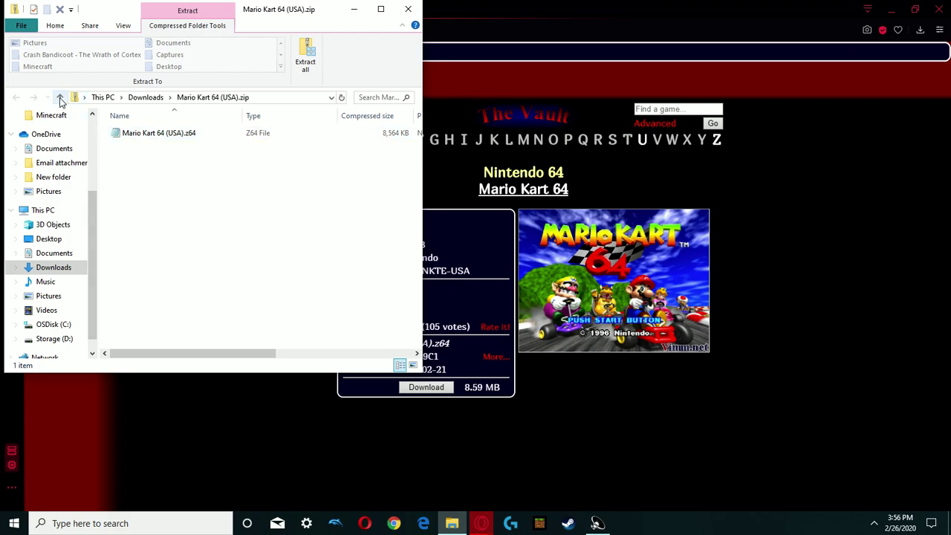
{"action": "left_click", "coordinate": [60, 98]}
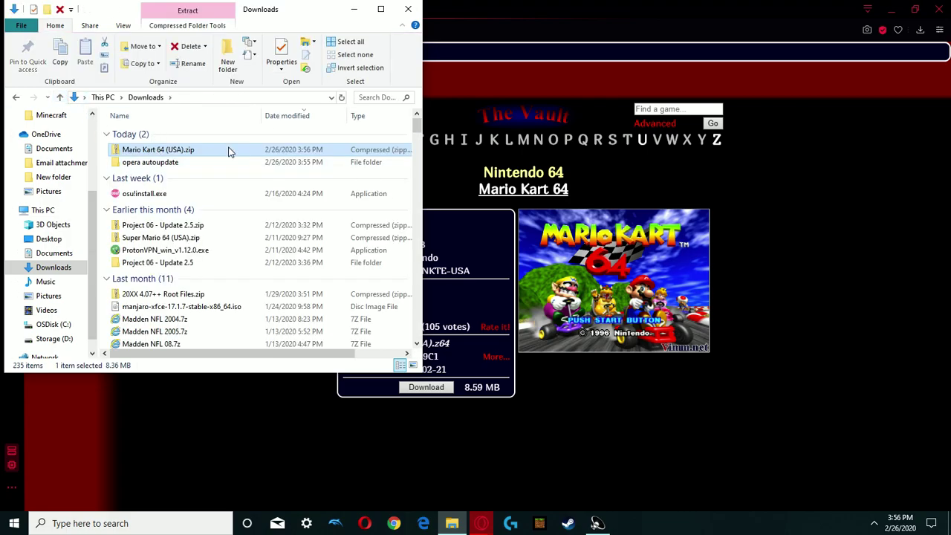
Extract Mario Kart 64 (USA).zip with WinRAR into a Mario Kart 64 (USA) folder in Downloads and close the file window.
{"action": "right_click", "coordinate": [220, 149]}
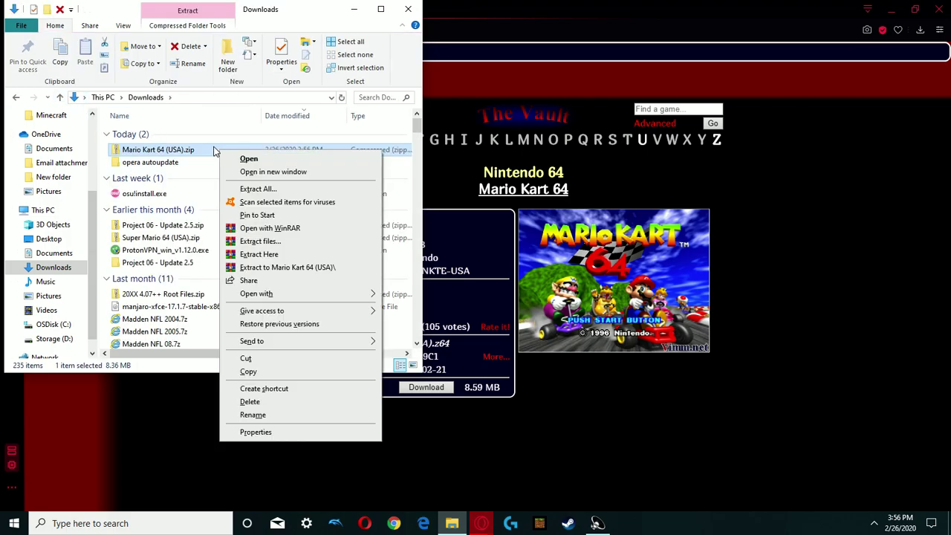
{"action": "left_click", "coordinate": [286, 241]}
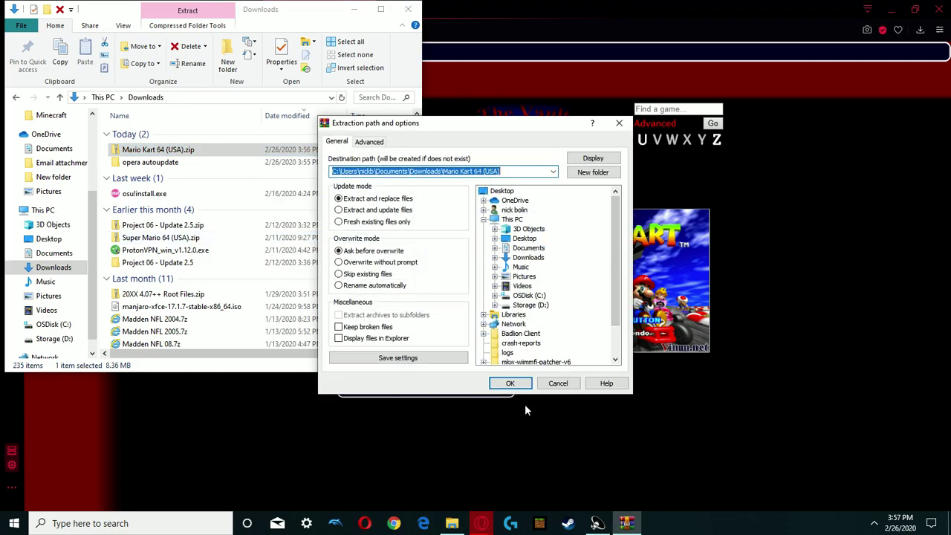
{"action": "left_click", "coordinate": [511, 384]}
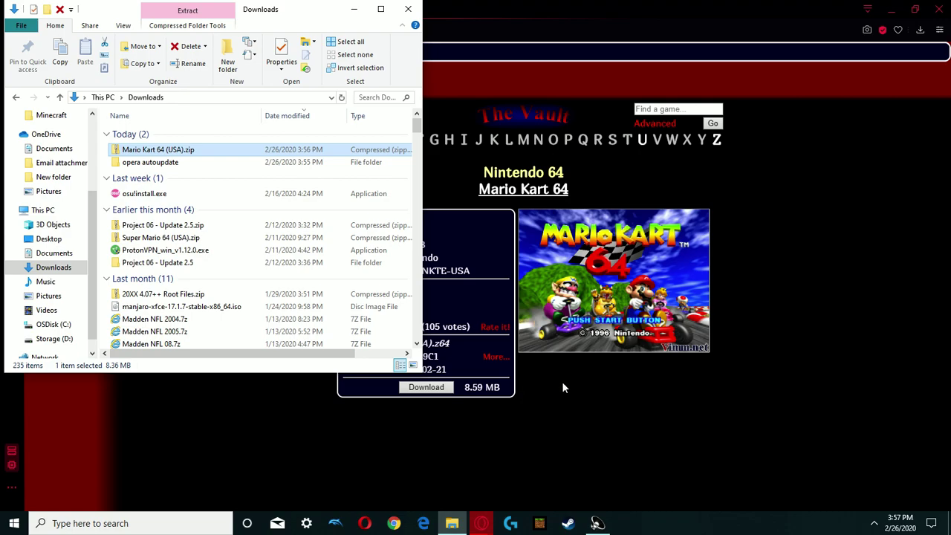
{"action": "left_click", "coordinate": [407, 8]}
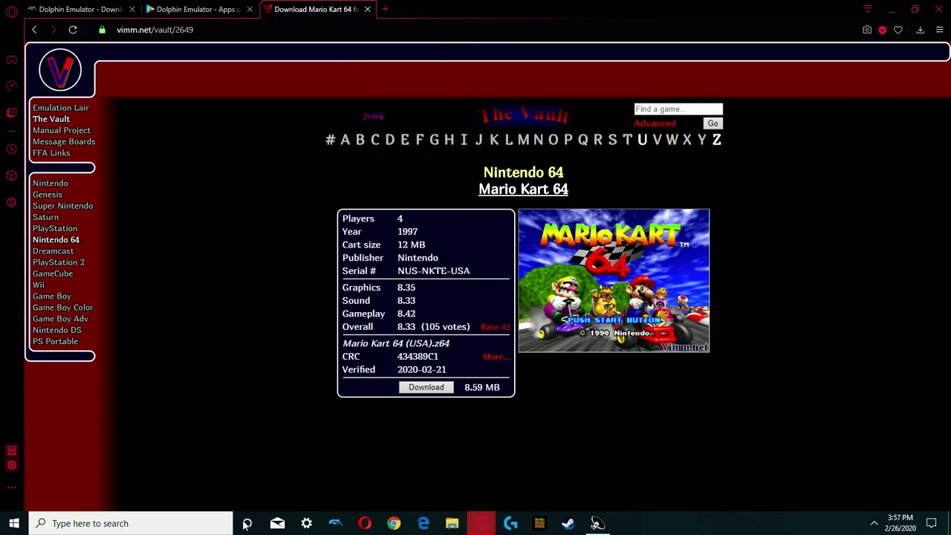
Open the extracted Mario Kart 64 (USA) folder from Downloads in File Explorer to view its contents.
{"action": "left_click", "coordinate": [130, 523]}
{"action": "left_click", "coordinate": [540, 468]}
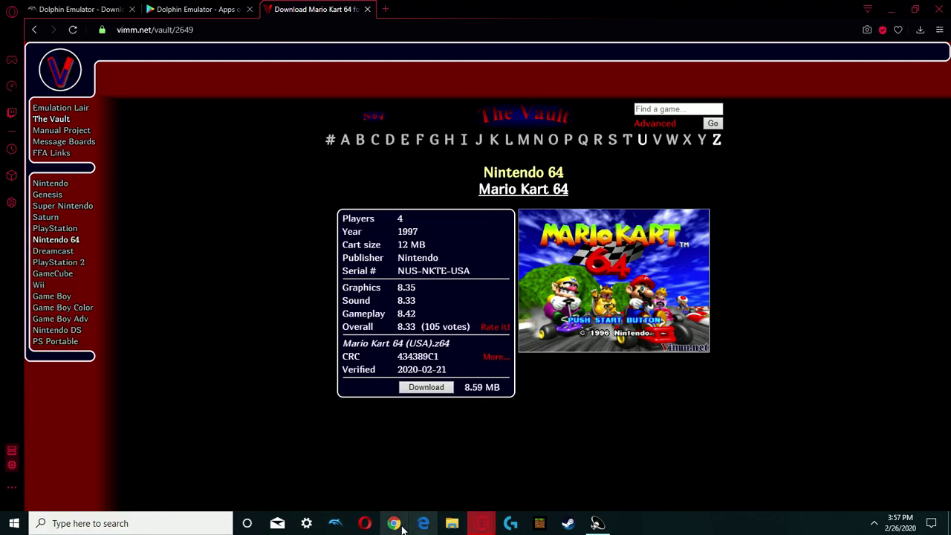
{"action": "left_click", "coordinate": [452, 523]}
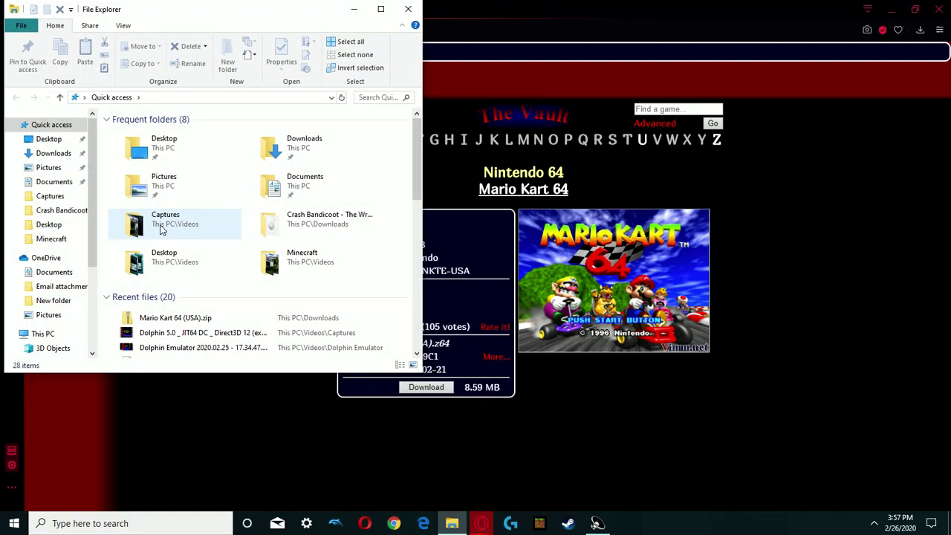
{"action": "scroll", "coordinate": [159, 230], "scroll_direction": "down", "scroll_amount": 1}
{"action": "scroll", "coordinate": [37, 257], "scroll_direction": "down", "scroll_amount": 3}
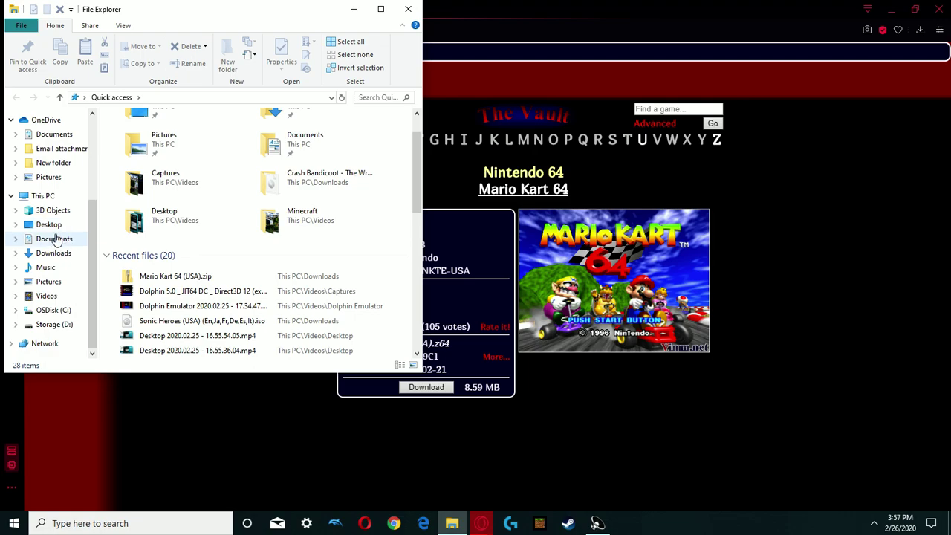
{"action": "left_click", "coordinate": [56, 252]}
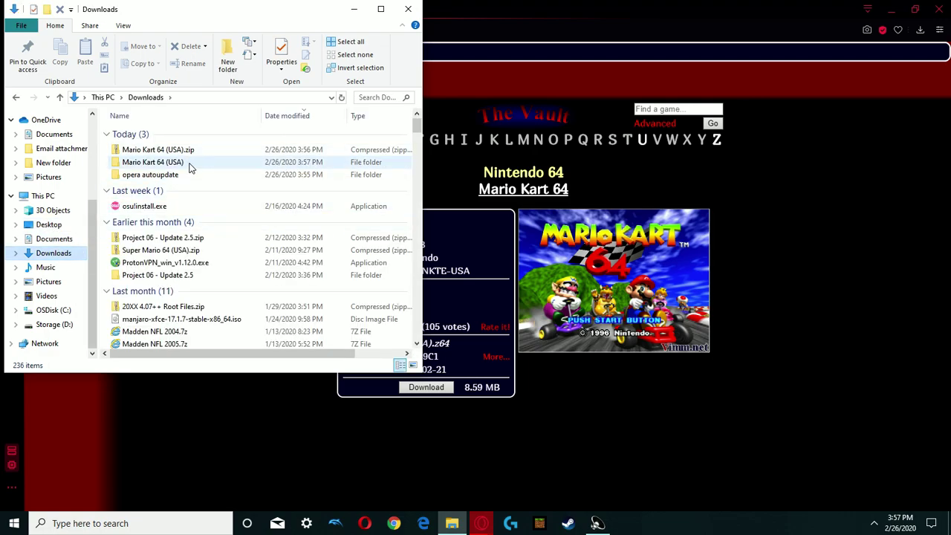
{"action": "double_click", "coordinate": [189, 163]}
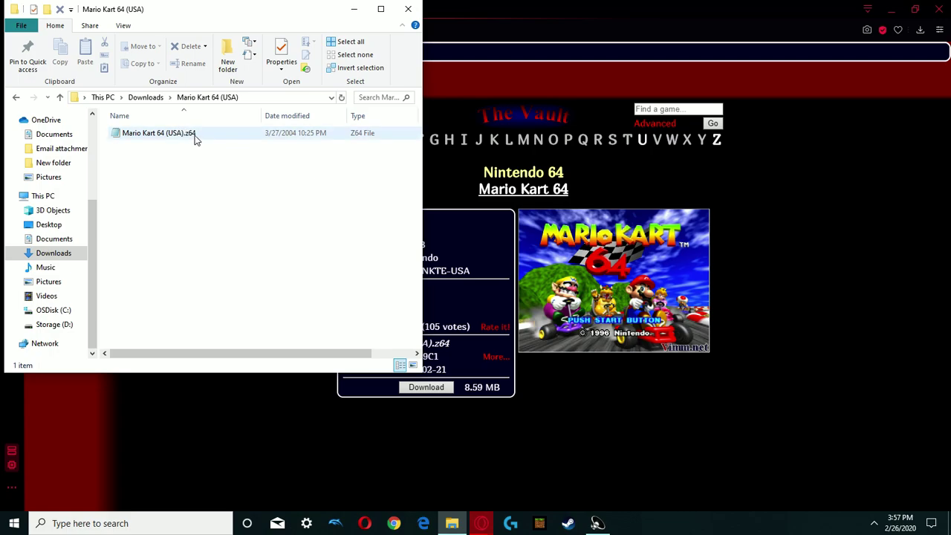
Return to Downloads, look inside the sonic_heroes folder for its game file, and close File Explorer.
{"action": "left_click", "coordinate": [61, 98]}
{"action": "scroll", "coordinate": [178, 238], "scroll_direction": "down", "scroll_amount": 5}
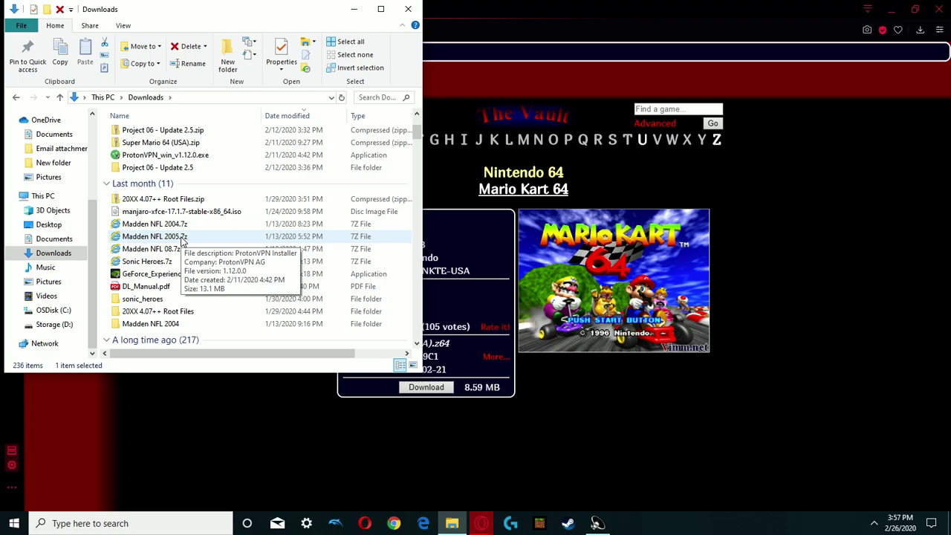
{"action": "scroll", "coordinate": [206, 223], "scroll_direction": "down", "scroll_amount": 3}
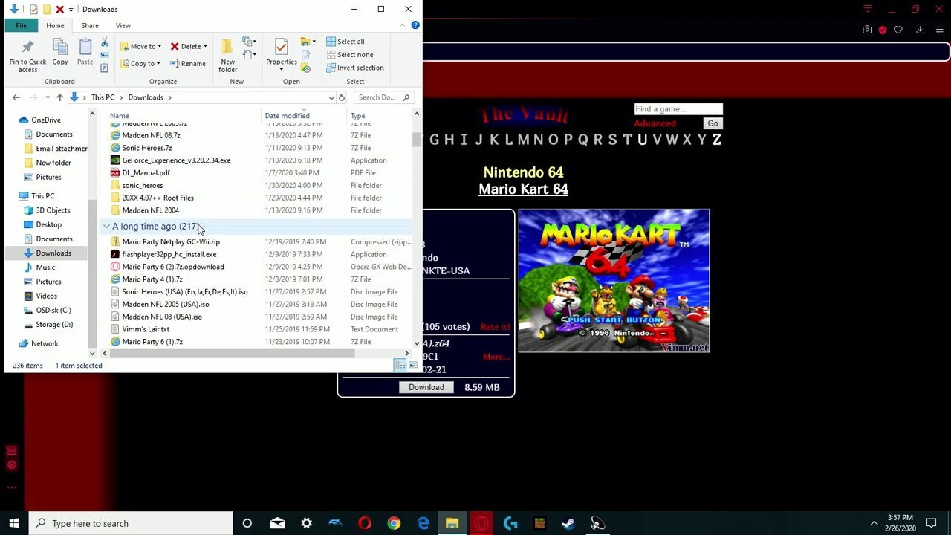
{"action": "scroll", "coordinate": [196, 227], "scroll_direction": "up", "scroll_amount": 1}
{"action": "double_click", "coordinate": [170, 217]}
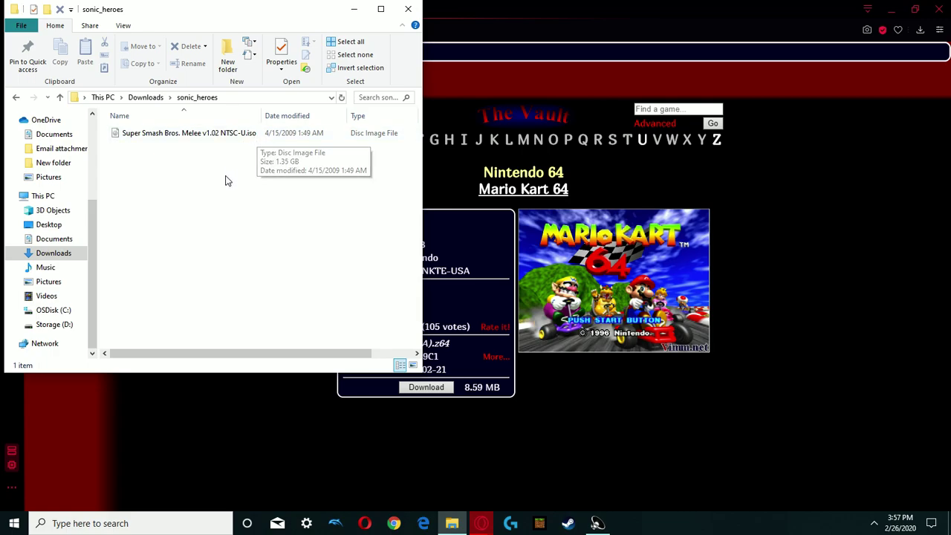
{"action": "left_click", "coordinate": [59, 99]}
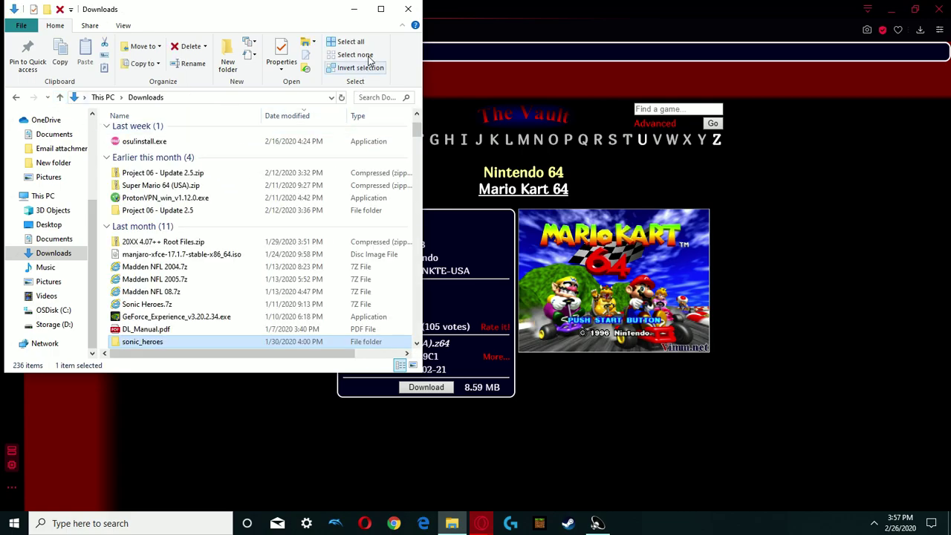
{"action": "left_click", "coordinate": [408, 9]}
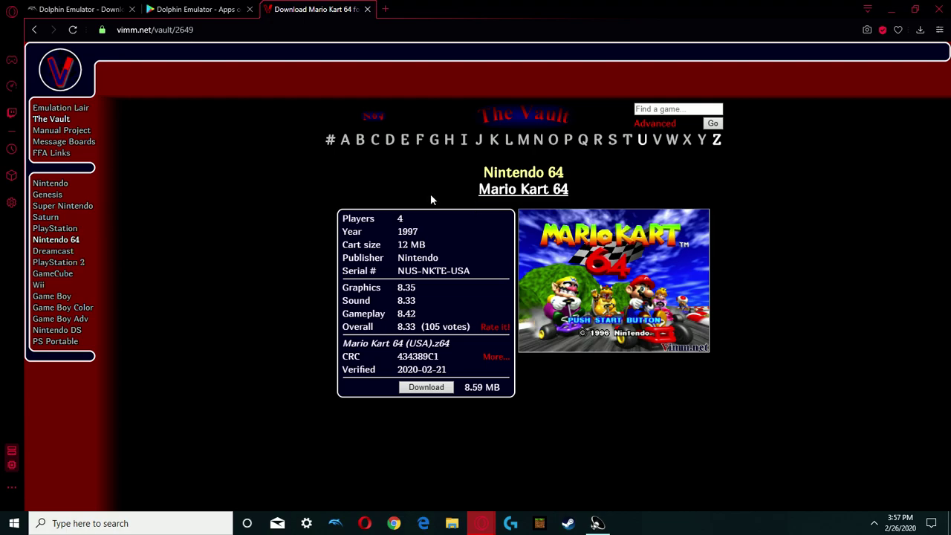
Revisit the Google Play and Dolphin download pages, and return to the Mario Kart 64 vault page.
{"action": "left_click", "coordinate": [195, 8]}
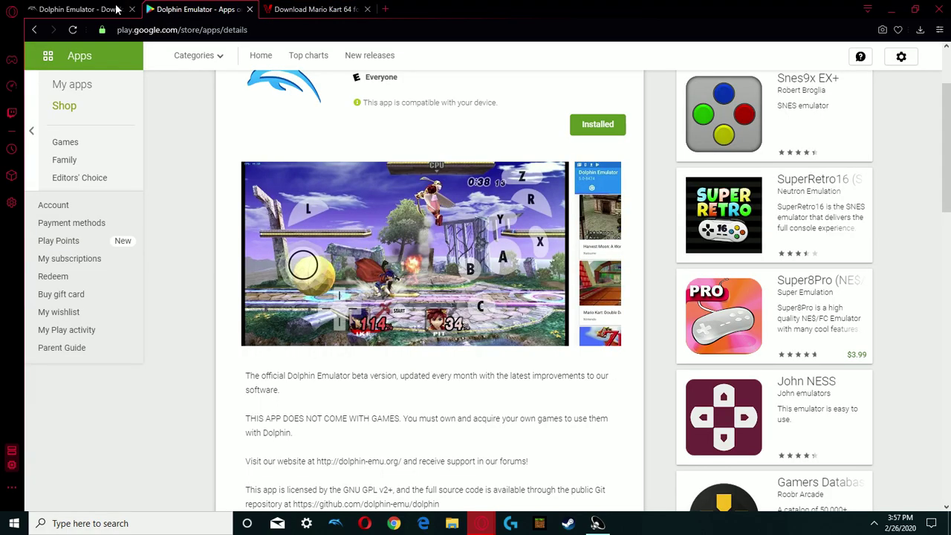
{"action": "left_click", "coordinate": [80, 9]}
{"action": "left_click", "coordinate": [192, 8]}
{"action": "left_click", "coordinate": [312, 9]}
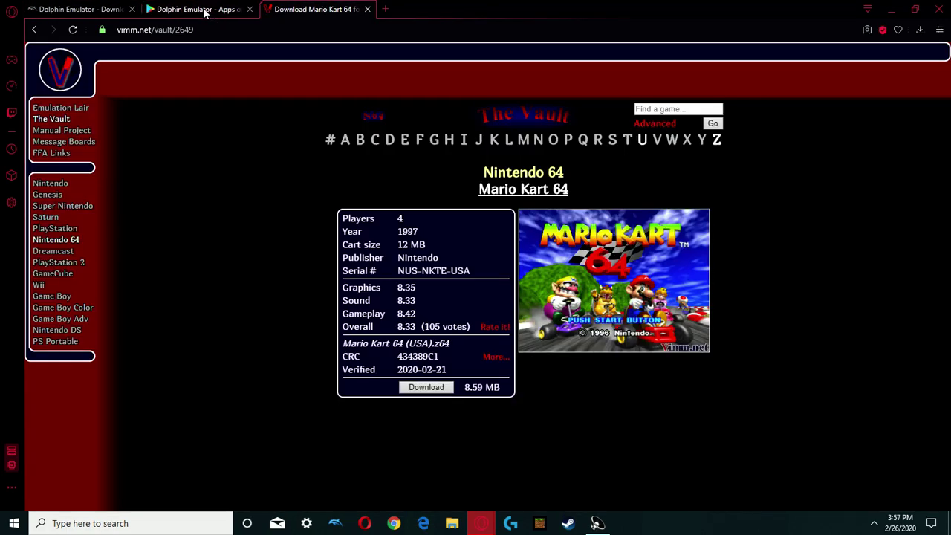